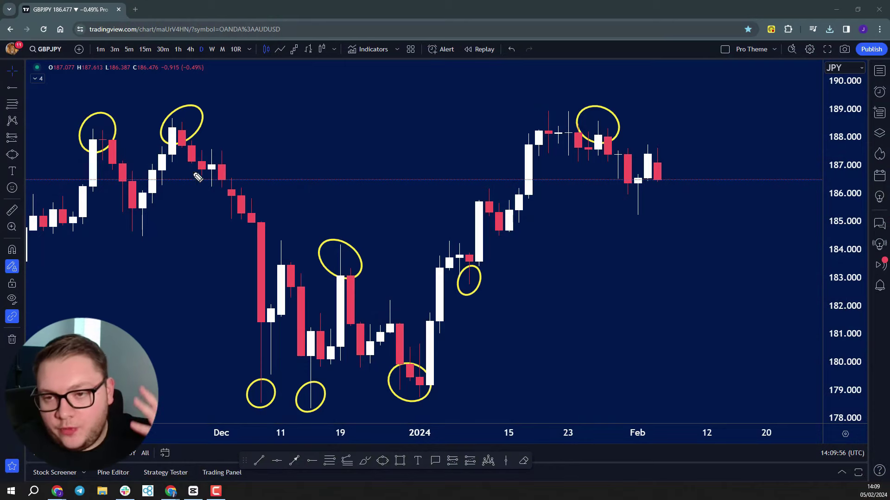
- Scribble yellow loops over six circled swing highs and lows, December through the early-January 183.000 circle
{"action": "left_click_drag", "start_coordinate": [169, 117], "coordinate": [164, 120]}
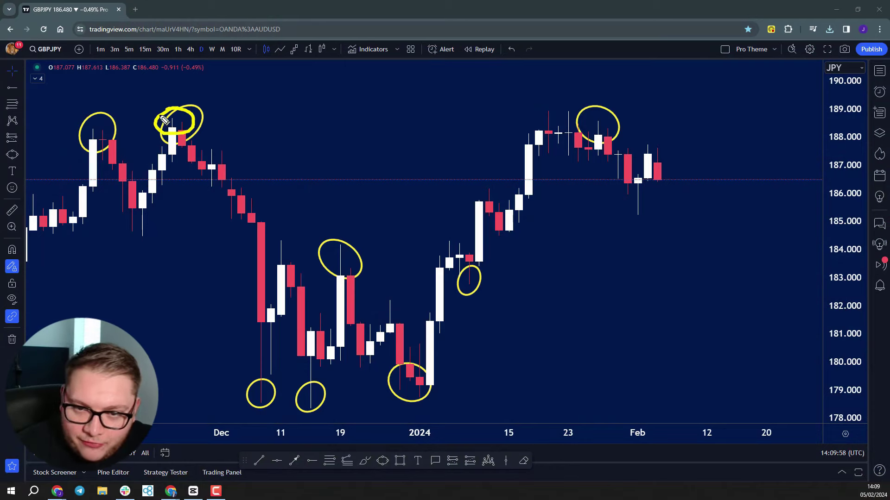
{"action": "mouse_move", "coordinate": [265, 366]}
{"action": "left_mouse_down"}
{"action": "mouse_move", "coordinate": [271, 387]}
{"action": "mouse_move", "coordinate": [253, 363]}
{"action": "left_mouse_up"}
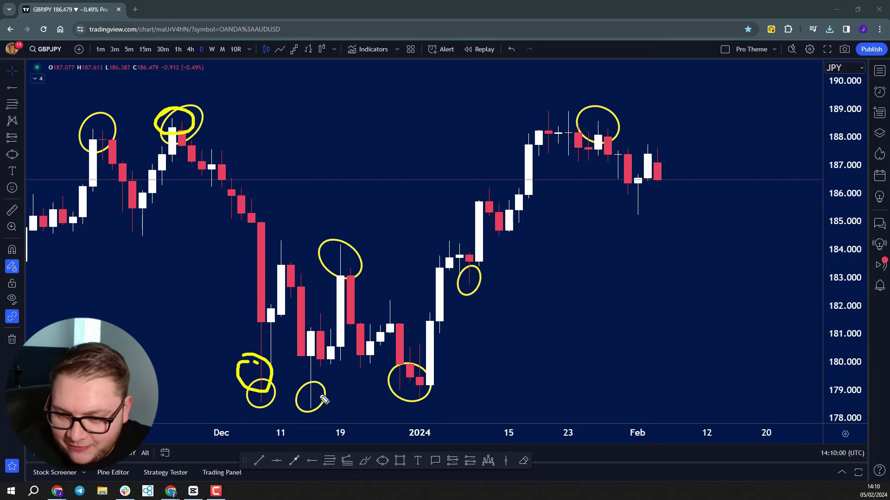
{"action": "left_click_drag", "start_coordinate": [325, 399], "coordinate": [301, 352]}
{"action": "mouse_move", "coordinate": [345, 280]}
{"action": "left_mouse_down"}
{"action": "mouse_move", "coordinate": [334, 243]}
{"action": "mouse_move", "coordinate": [340, 239]}
{"action": "left_mouse_up"}
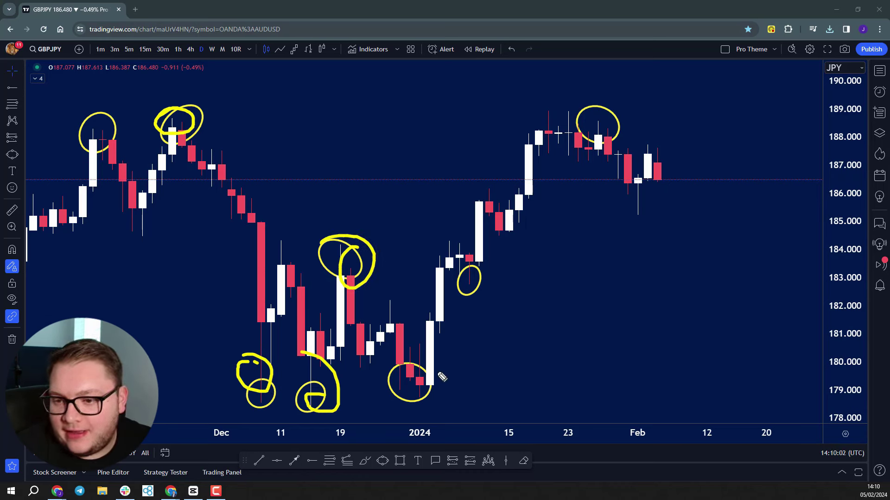
{"action": "left_click_drag", "start_coordinate": [440, 375], "coordinate": [424, 352]}
{"action": "left_click_drag", "start_coordinate": [468, 265], "coordinate": [479, 268]}
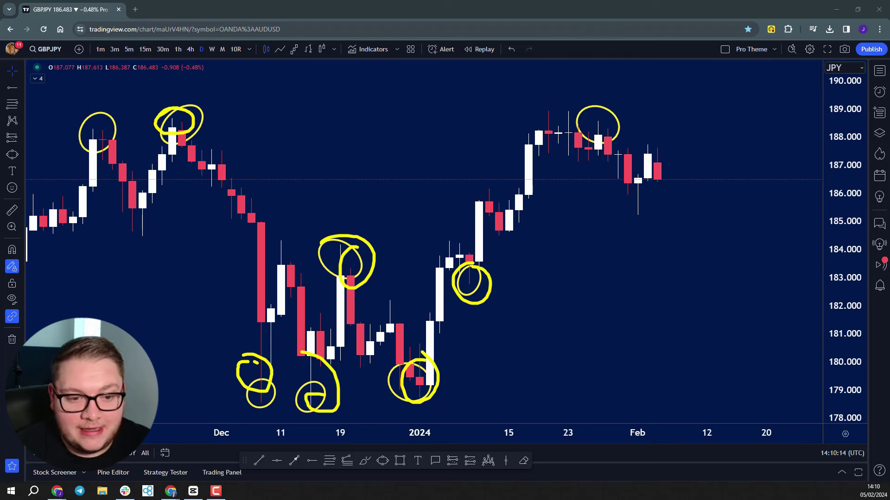
- Clear the scribbles, then sketch a check mark and arrows at the late-January, early-January and Dec 19 points
{"action": "key", "text": "Escape"}
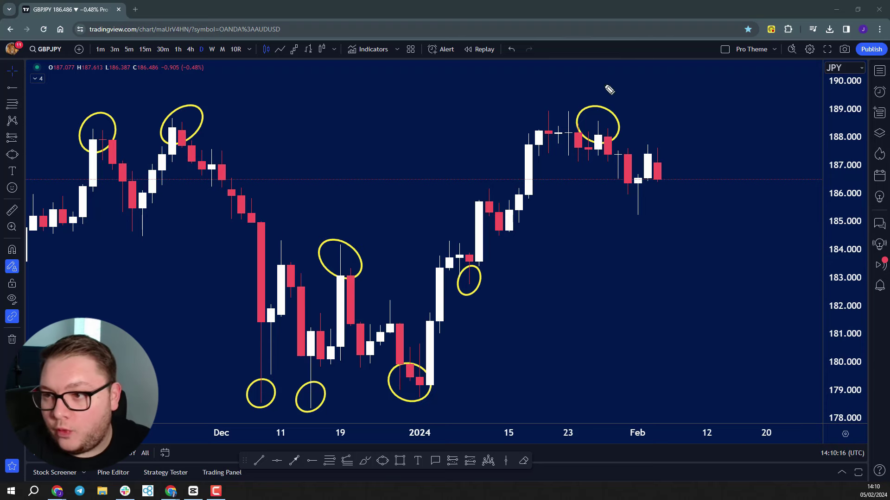
{"action": "mouse_move", "coordinate": [628, 86]}
{"action": "left_mouse_down"}
{"action": "mouse_move", "coordinate": [601, 127]}
{"action": "mouse_move", "coordinate": [624, 123]}
{"action": "left_mouse_up"}
{"action": "left_click_drag", "start_coordinate": [523, 317], "coordinate": [472, 268]}
{"action": "left_click_drag", "start_coordinate": [489, 268], "coordinate": [480, 287]}
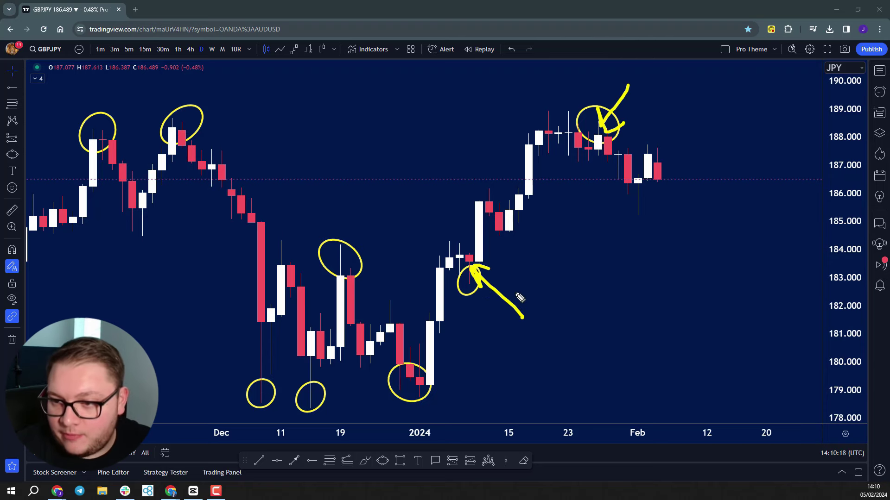
{"action": "mouse_move", "coordinate": [398, 169]}
{"action": "left_mouse_down"}
{"action": "mouse_move", "coordinate": [374, 221]}
{"action": "mouse_move", "coordinate": [395, 229]}
{"action": "left_mouse_up"}
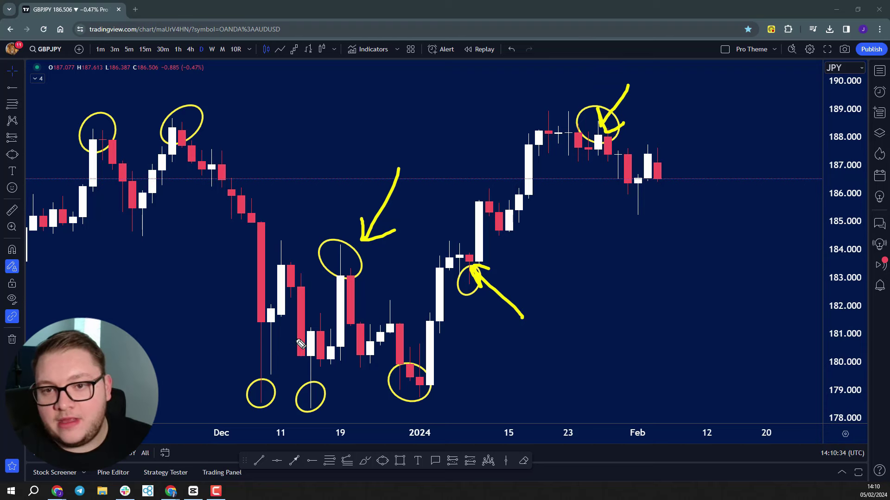
{"action": "mouse_move", "coordinate": [181, 114]}
{"action": "left_mouse_down"}
{"action": "mouse_move", "coordinate": [165, 131]}
{"action": "mouse_move", "coordinate": [193, 118]}
{"action": "mouse_move", "coordinate": [280, 357]}
{"action": "mouse_move", "coordinate": [284, 342]}
{"action": "left_mouse_up"}
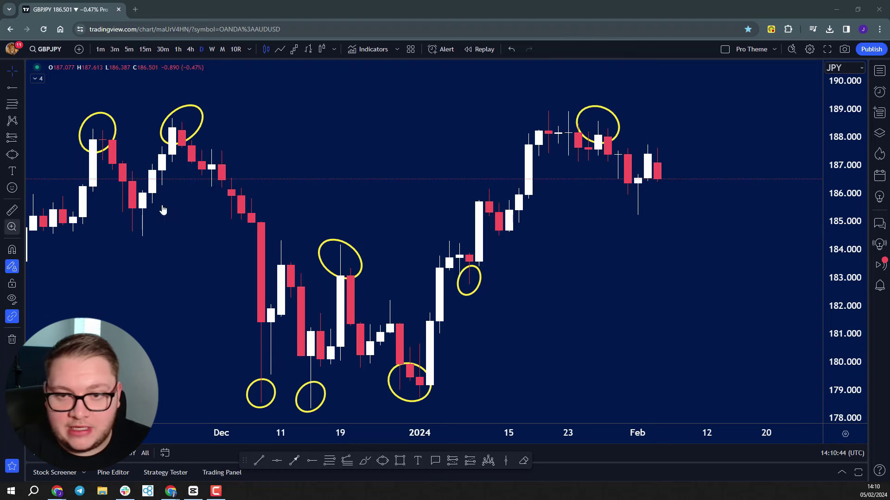
- Delete all drawings with the trash icon and pan to show November through February
{"action": "left_click_drag", "start_coordinate": [228, 151], "coordinate": [372, 159]}
{"action": "scroll", "coordinate": [371, 158], "scroll_direction": "up", "scroll_amount": 3}
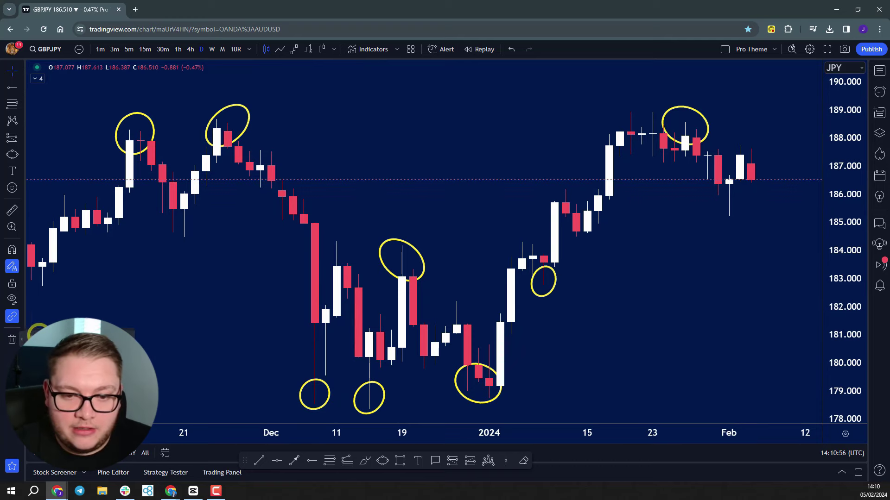
{"action": "left_click", "coordinate": [19, 339]}
{"action": "scroll", "coordinate": [423, 155], "scroll_direction": "down", "scroll_amount": 2}
{"action": "left_click_drag", "start_coordinate": [423, 154], "coordinate": [355, 135]}
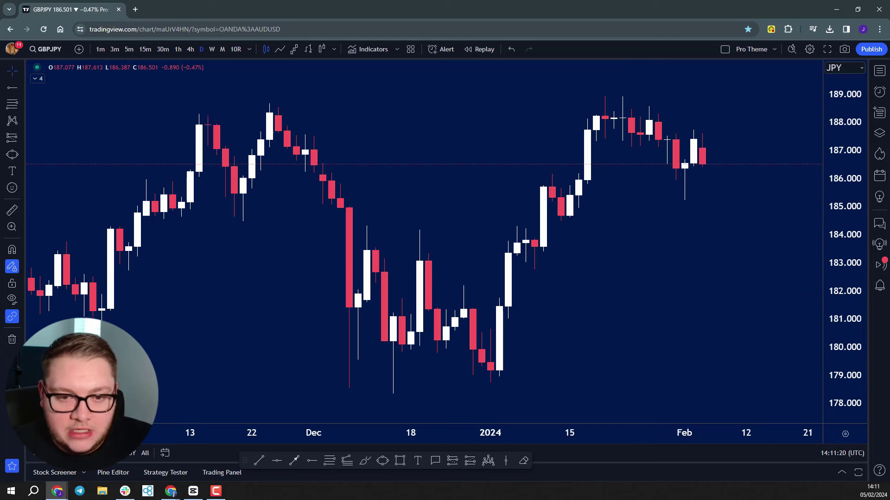
- Draw a yellow rectangle zone at the 22 Nov swing high near 188, extending to mid-February
{"action": "left_click", "coordinate": [399, 460]}
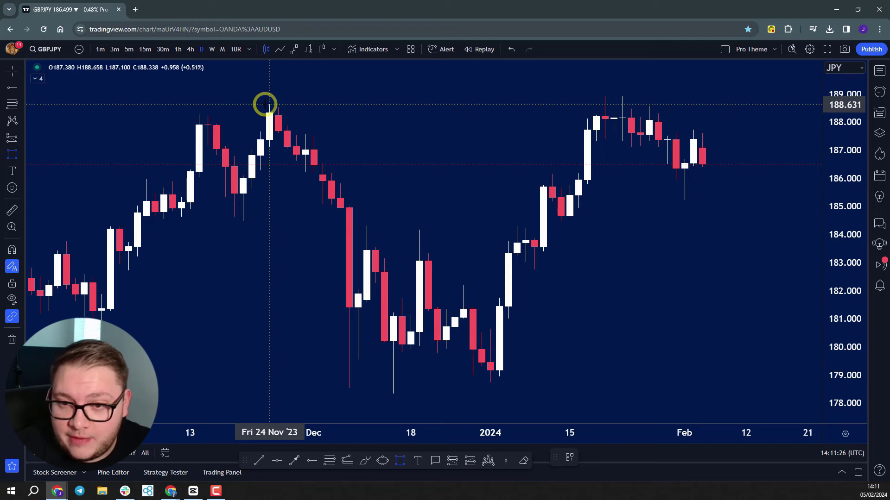
{"action": "left_click_drag", "start_coordinate": [268, 104], "coordinate": [754, 116]}
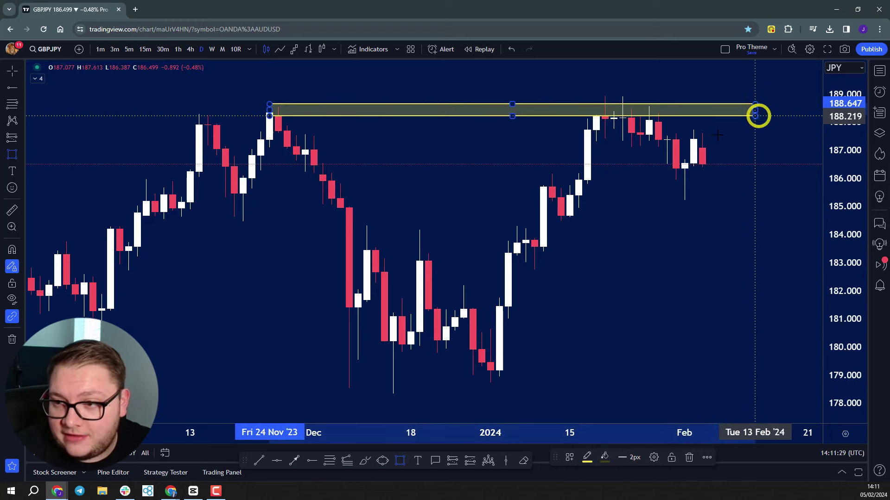
{"action": "left_click", "coordinate": [260, 97]}
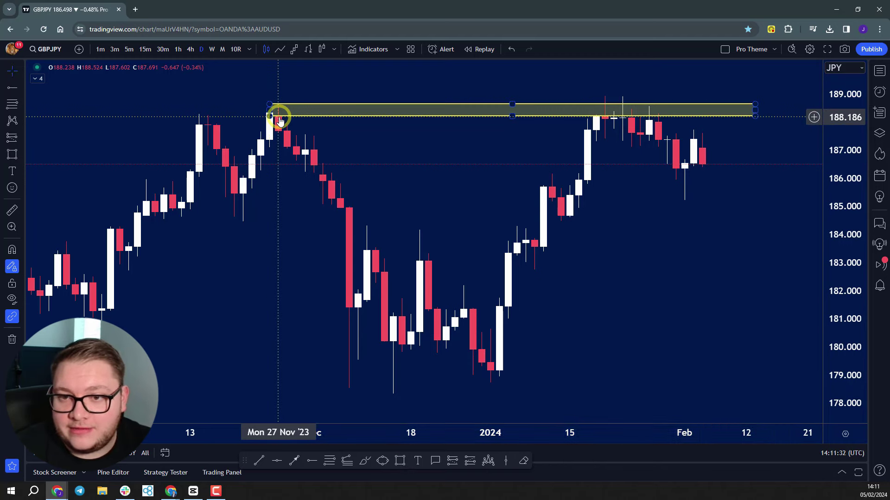
{"action": "left_click_drag", "start_coordinate": [268, 110], "coordinate": [250, 109]}
{"action": "left_click", "coordinate": [301, 84]}
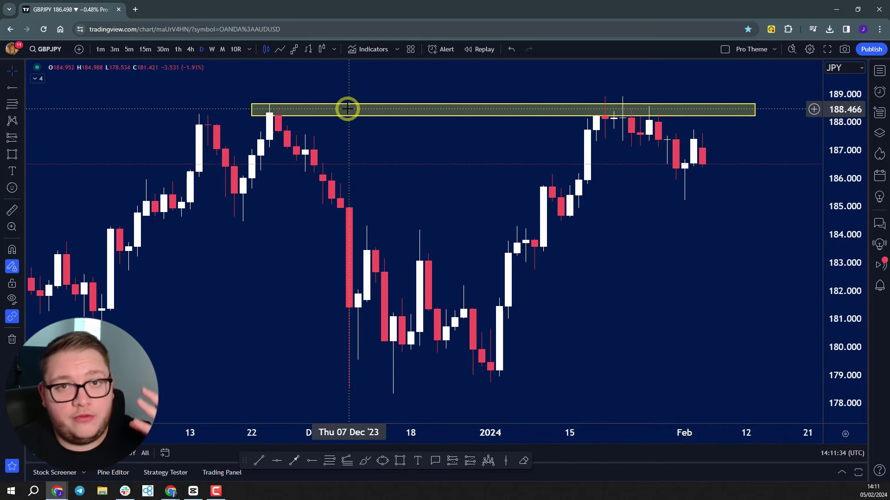
- Add a second zone at the 29 Dec low near 179 and trace a freehand arrow up the rally
{"action": "left_click", "coordinate": [400, 460]}
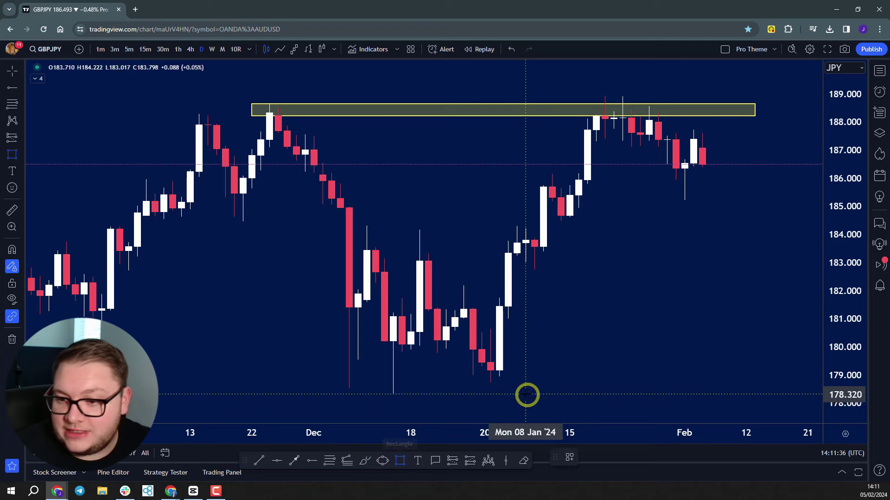
{"action": "left_click", "coordinate": [485, 368]}
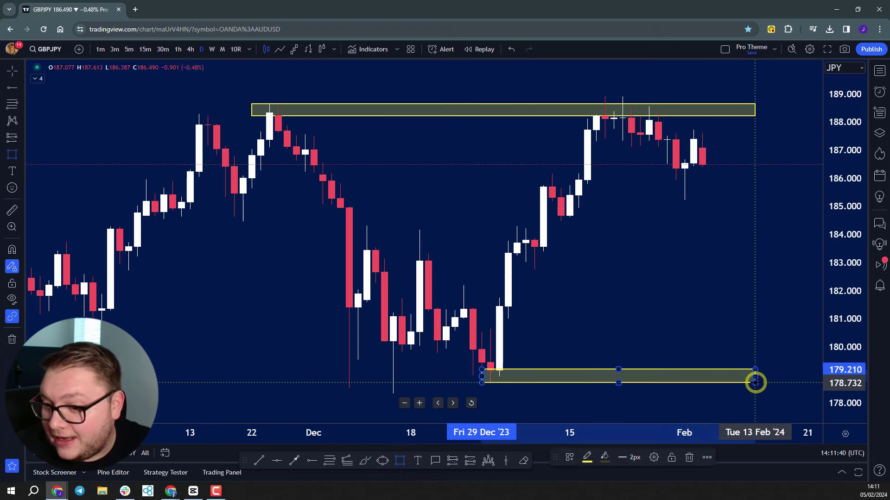
{"action": "left_click", "coordinate": [755, 382]}
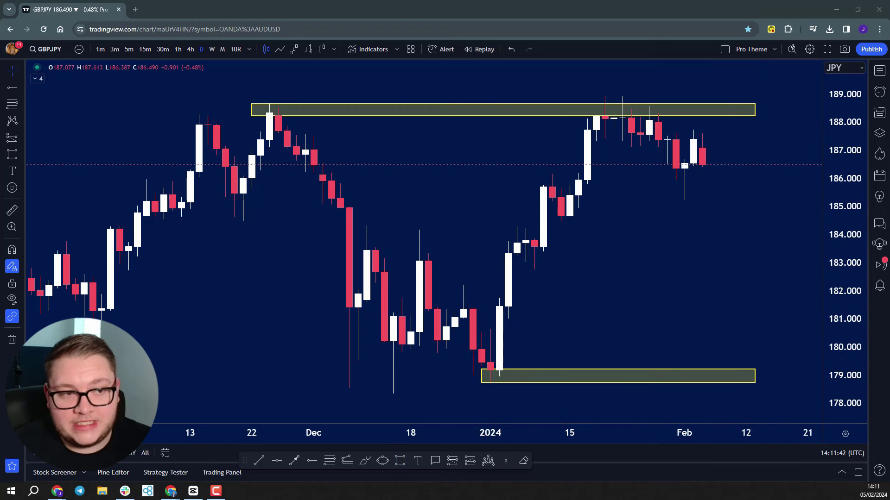
{"action": "mouse_move", "coordinate": [519, 375]}
{"action": "left_mouse_down"}
{"action": "mouse_move", "coordinate": [475, 387]}
{"action": "mouse_move", "coordinate": [519, 367]}
{"action": "mouse_move", "coordinate": [584, 139]}
{"action": "mouse_move", "coordinate": [593, 155]}
{"action": "left_mouse_up"}
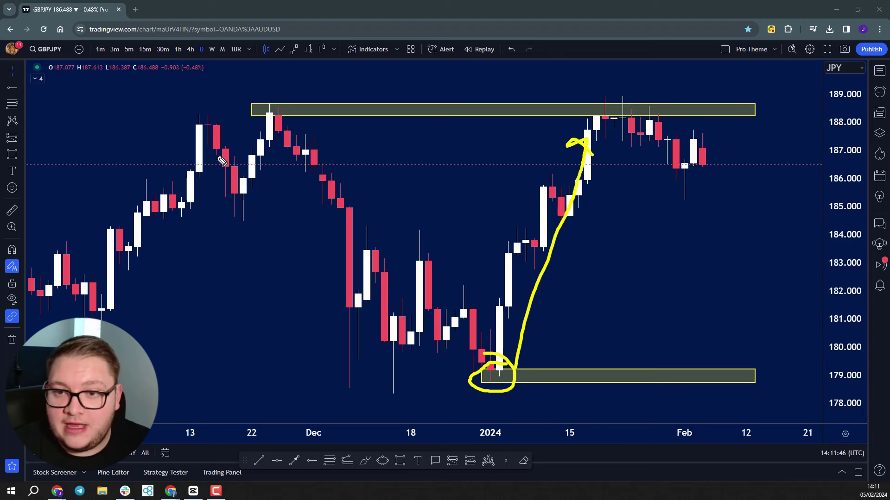
{"action": "mouse_move", "coordinate": [278, 99]}
{"action": "left_mouse_down"}
{"action": "mouse_move", "coordinate": [378, 290]}
{"action": "mouse_move", "coordinate": [399, 350]}
{"action": "mouse_move", "coordinate": [407, 317]}
{"action": "left_mouse_up"}
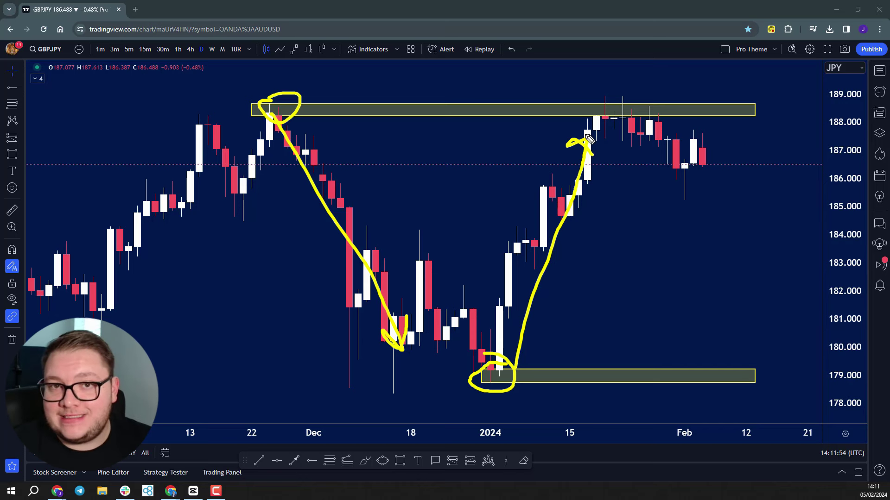
{"action": "left_click_drag", "start_coordinate": [572, 69], "coordinate": [603, 95]}
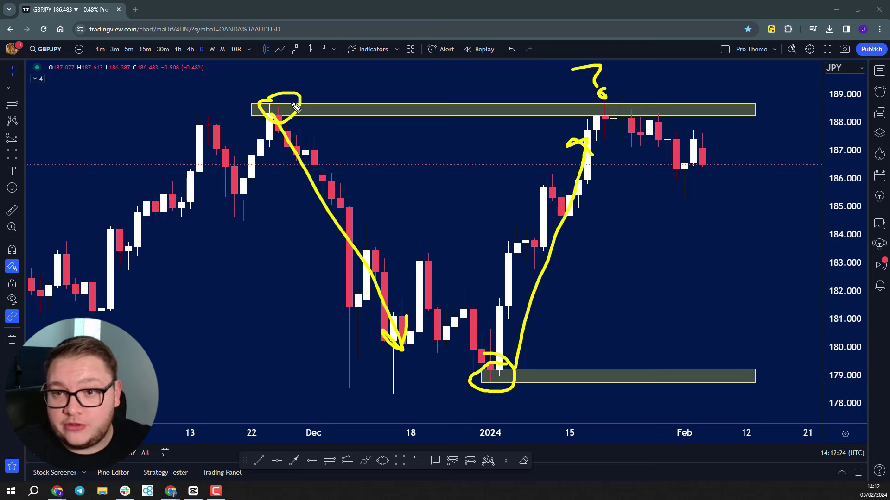
{"action": "mouse_move", "coordinate": [285, 99]}
{"action": "left_mouse_down"}
{"action": "mouse_move", "coordinate": [261, 120]}
{"action": "mouse_move", "coordinate": [278, 103]}
{"action": "left_mouse_up"}
{"action": "mouse_move", "coordinate": [625, 112]}
{"action": "left_mouse_down"}
{"action": "mouse_move", "coordinate": [663, 182]}
{"action": "mouse_move", "coordinate": [667, 165]}
{"action": "left_mouse_up"}
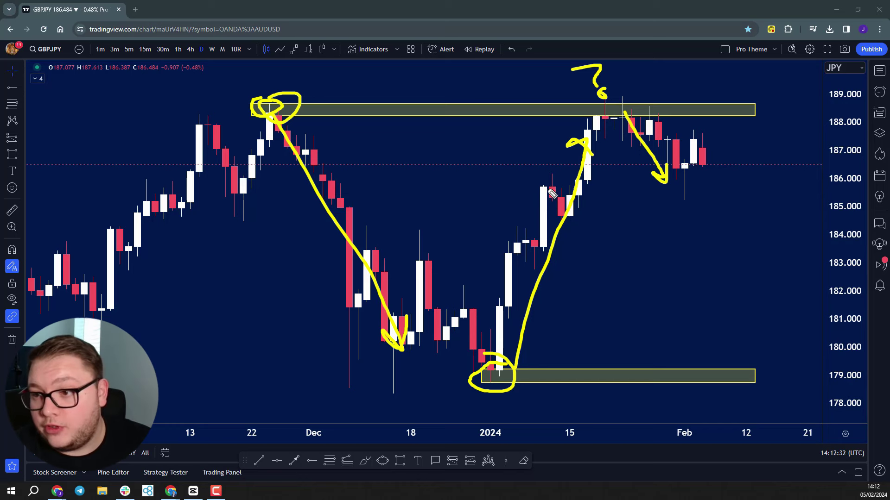
{"action": "left_click_drag", "start_coordinate": [538, 183], "coordinate": [714, 176]}
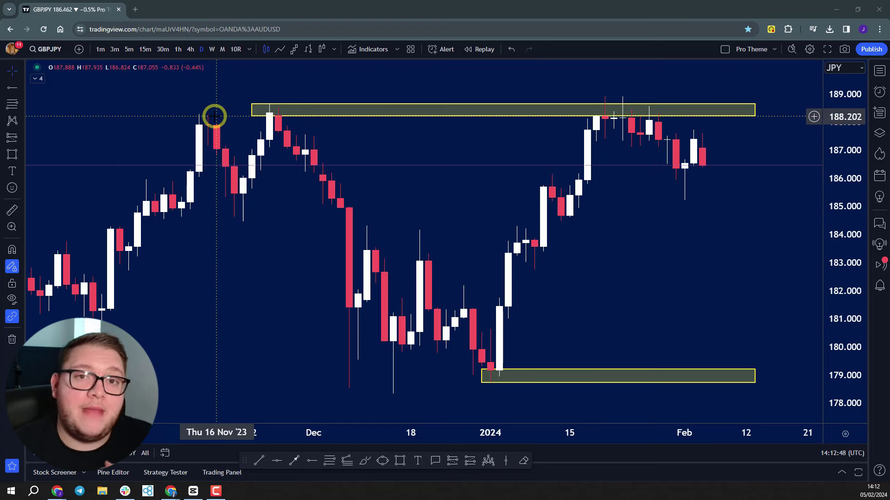
- Switch the chart to 4-hour candles and rescale it to show more history
{"action": "left_click", "coordinate": [190, 49]}
{"action": "scroll", "coordinate": [509, 186], "scroll_direction": "down", "scroll_amount": 5}
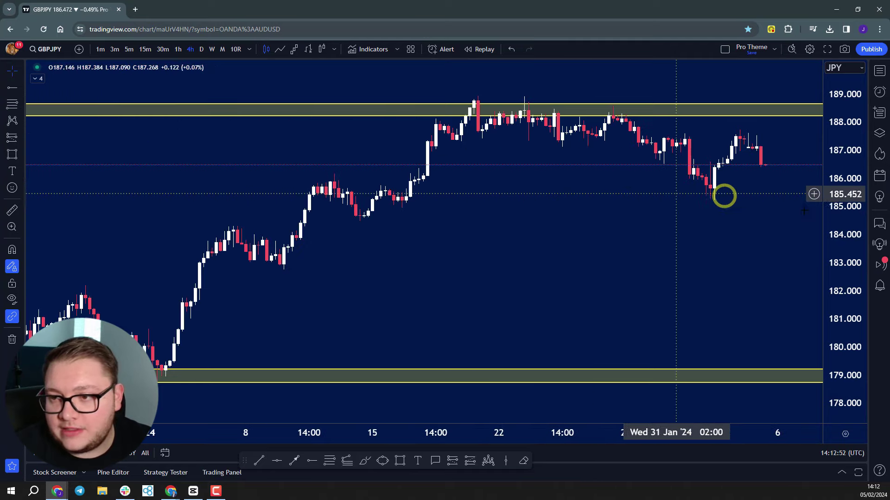
{"action": "left_click_drag", "start_coordinate": [834, 252], "coordinate": [766, 204]}
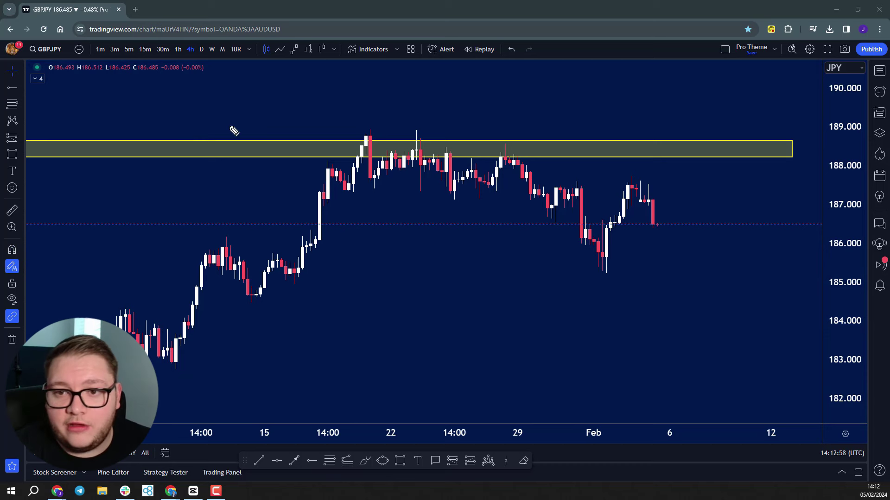
- Sketch marks, a swing-high line and a '5' label, then clear all hand-drawn annotations
{"action": "left_click_drag", "start_coordinate": [234, 131], "coordinate": [250, 149]}
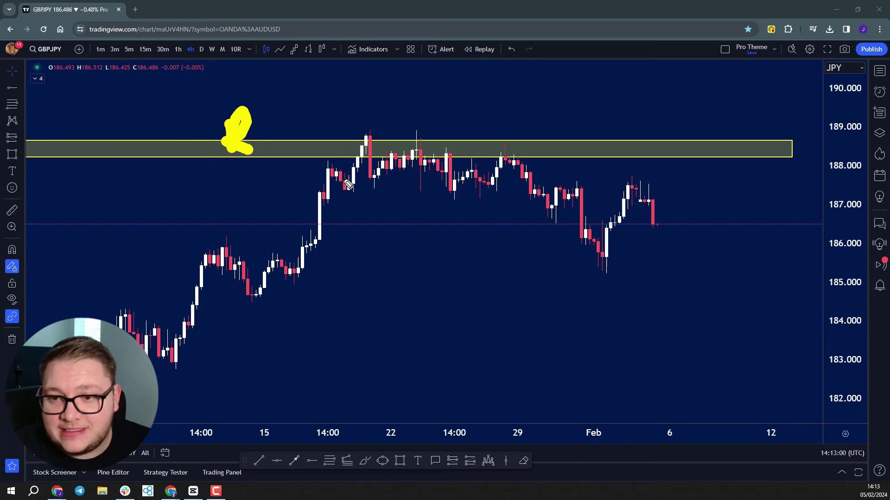
{"action": "mouse_move", "coordinate": [339, 195]}
{"action": "left_mouse_down"}
{"action": "mouse_move", "coordinate": [370, 139]}
{"action": "mouse_move", "coordinate": [379, 178]}
{"action": "left_mouse_up"}
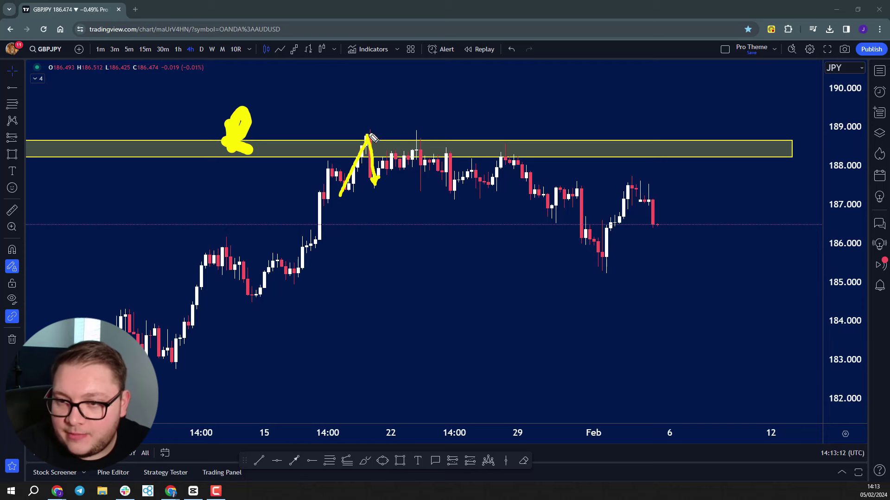
{"action": "left_click_drag", "start_coordinate": [367, 134], "coordinate": [425, 135]}
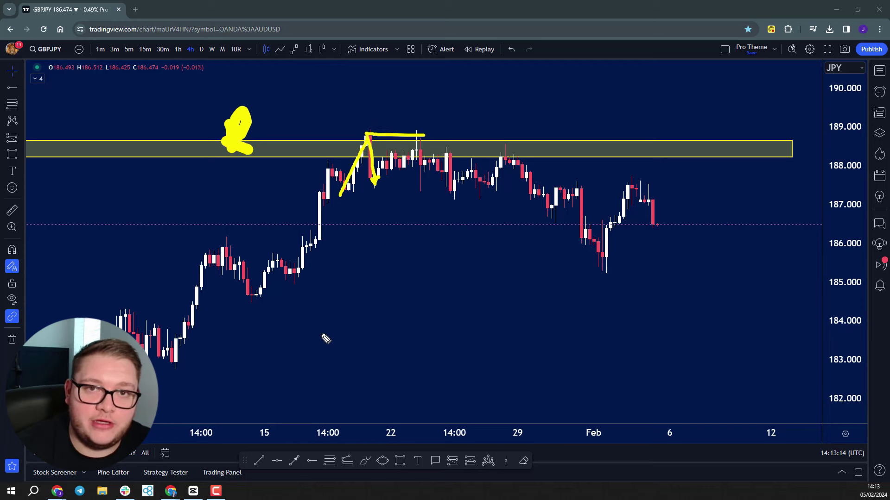
{"action": "left_click_drag", "start_coordinate": [370, 114], "coordinate": [352, 129]}
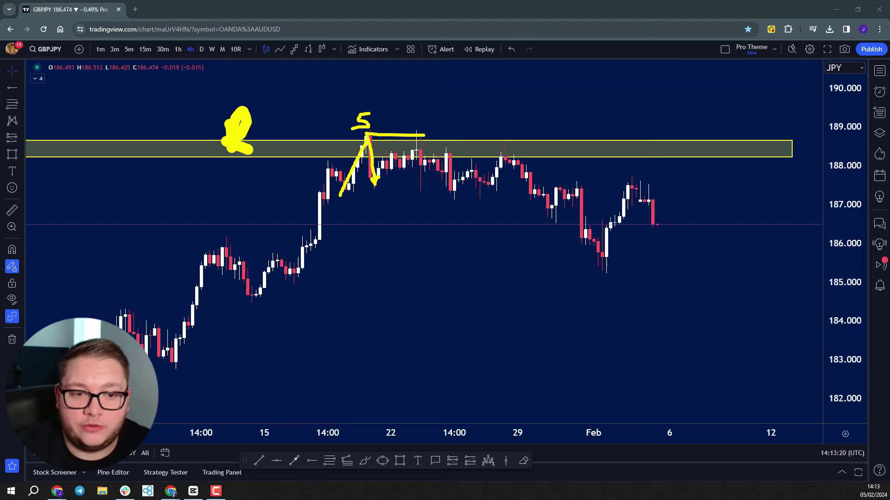
{"action": "key", "text": "Escape"}
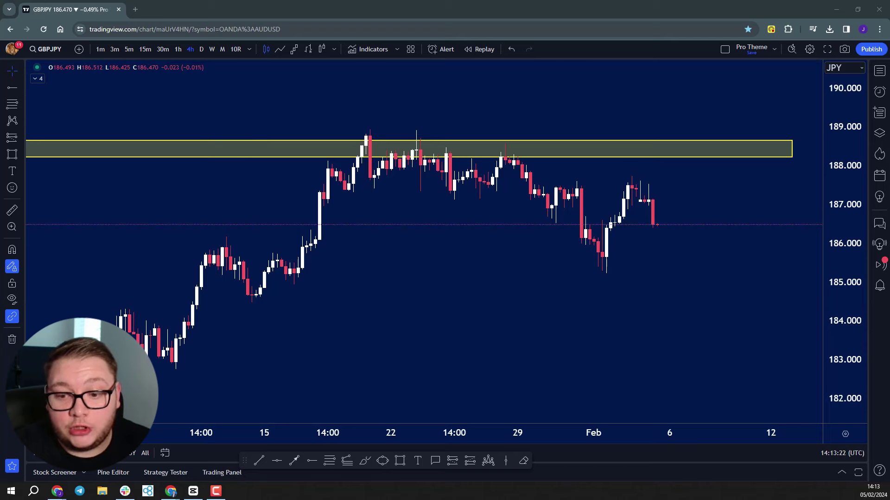
- Draw a thin yellow box from the 19 Jan swing-high wick to the 25 Jan high
{"action": "left_click", "coordinate": [399, 461]}
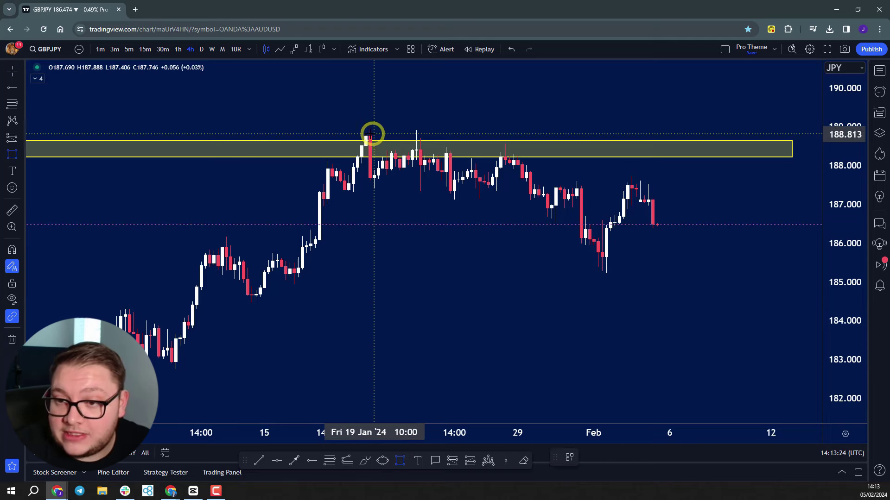
{"action": "left_click", "coordinate": [366, 135]}
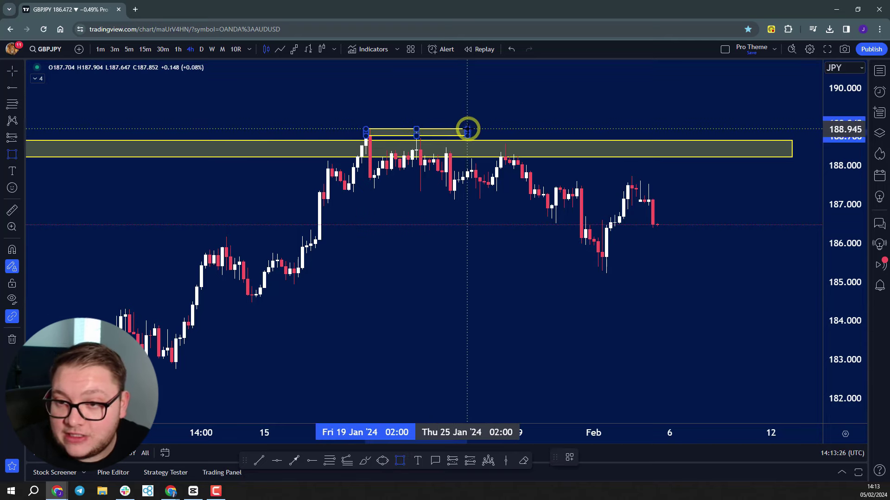
{"action": "left_click", "coordinate": [468, 130]}
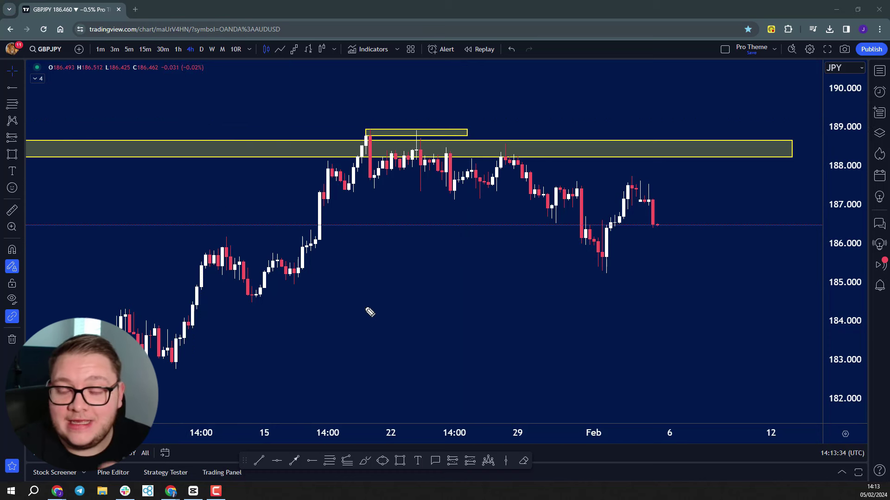
{"action": "mouse_move", "coordinate": [357, 349]}
{"action": "left_mouse_down"}
{"action": "mouse_move", "coordinate": [486, 262]}
{"action": "mouse_move", "coordinate": [538, 302]}
{"action": "mouse_move", "coordinate": [561, 371]}
{"action": "mouse_move", "coordinate": [573, 363]}
{"action": "left_mouse_up"}
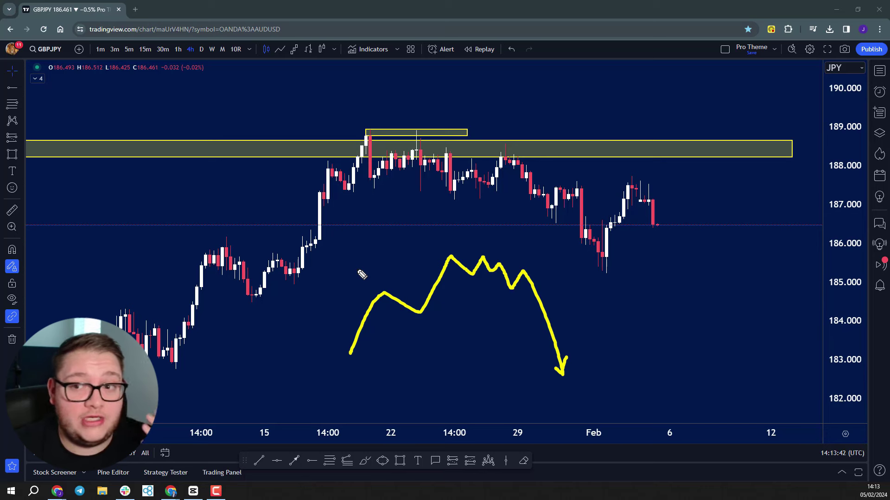
{"action": "left_click_drag", "start_coordinate": [222, 234], "coordinate": [294, 235]}
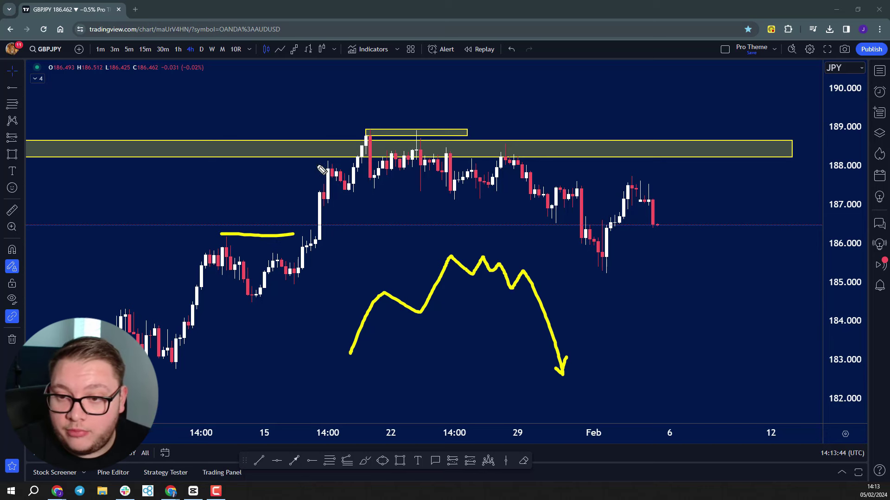
{"action": "left_click_drag", "start_coordinate": [316, 163], "coordinate": [387, 163]}
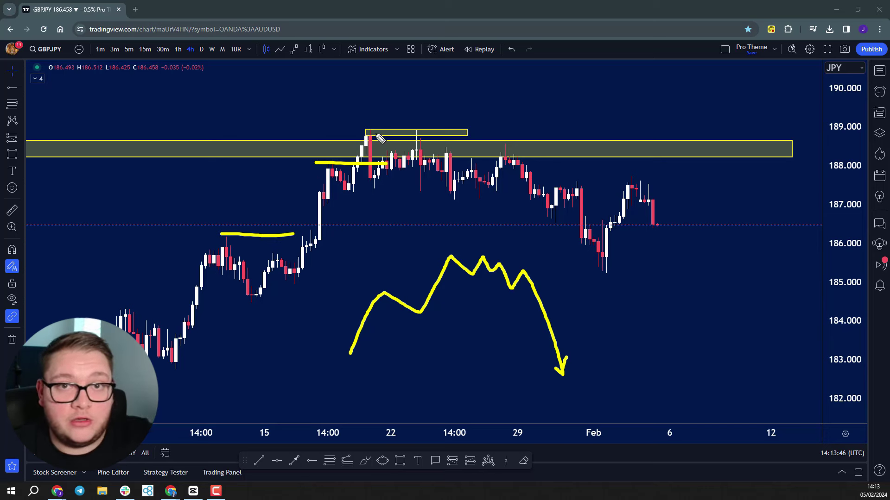
{"action": "mouse_move", "coordinate": [185, 156]}
{"action": "left_mouse_down"}
{"action": "mouse_move", "coordinate": [191, 137]}
{"action": "mouse_move", "coordinate": [327, 148]}
{"action": "left_mouse_up"}
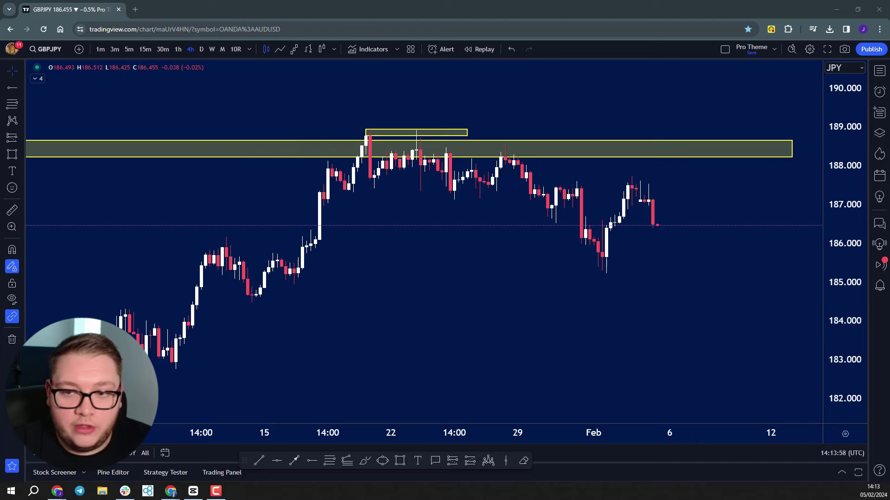
- Nudge the small box's left corner and switch GBPJPY to the 1-hour timeframe
{"action": "left_click", "coordinate": [365, 130]}
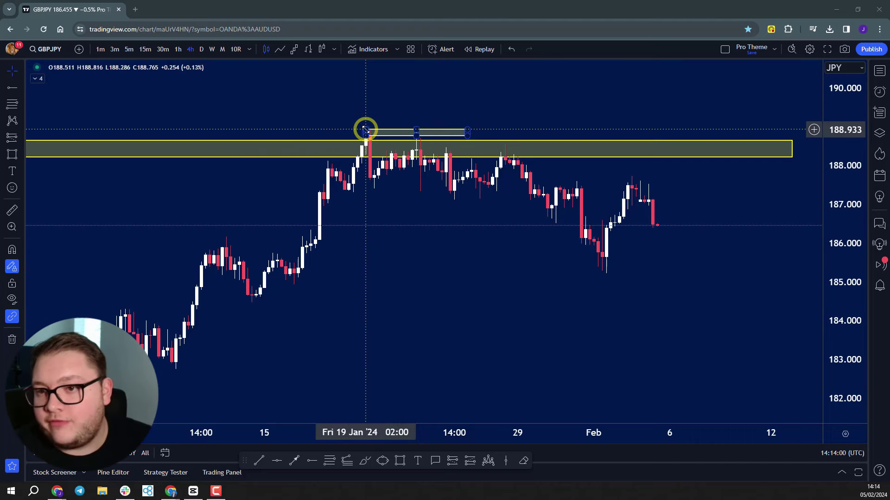
{"action": "mouse_move", "coordinate": [365, 130]}
{"action": "left_mouse_down"}
{"action": "mouse_move", "coordinate": [403, 139]}
{"action": "mouse_move", "coordinate": [415, 129]}
{"action": "mouse_move", "coordinate": [367, 133]}
{"action": "left_mouse_up"}
{"action": "left_click", "coordinate": [175, 54]}
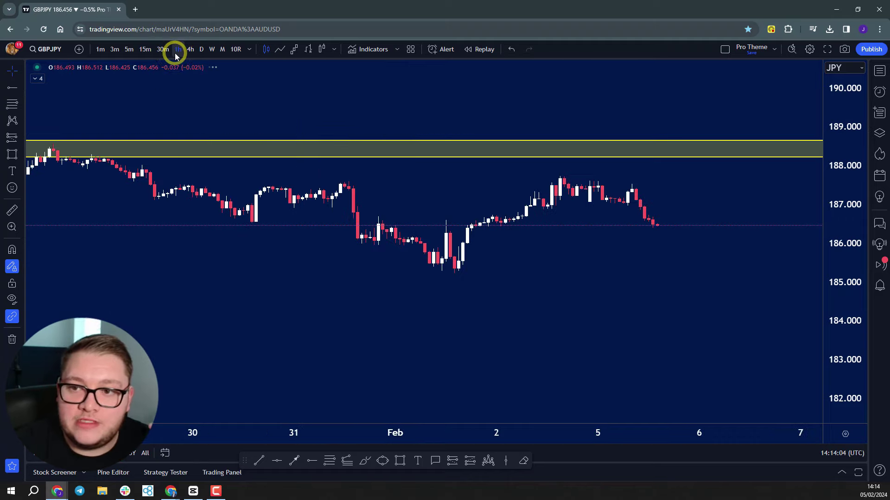
- Zoom, pan and stretch the price scale to centre and enlarge the 188 zone and thin box
{"action": "scroll", "coordinate": [304, 91], "scroll_direction": "down", "scroll_amount": 5}
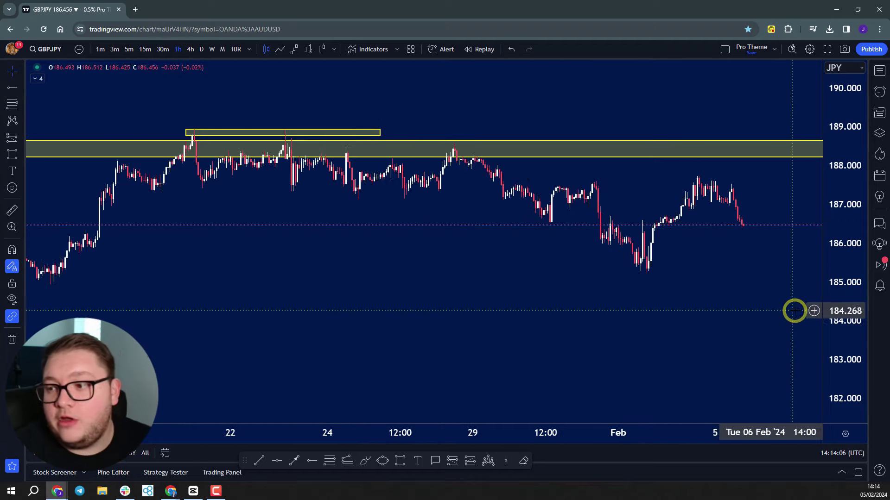
{"action": "left_click_drag", "start_coordinate": [794, 310], "coordinate": [796, 161]}
{"action": "scroll", "coordinate": [576, 191], "scroll_direction": "up", "scroll_amount": 2}
{"action": "left_click_drag", "start_coordinate": [338, 241], "coordinate": [411, 288]}
{"action": "scroll", "coordinate": [439, 288], "scroll_direction": "down", "scroll_amount": 3}
{"action": "scroll", "coordinate": [476, 296], "scroll_direction": "down", "scroll_amount": 1}
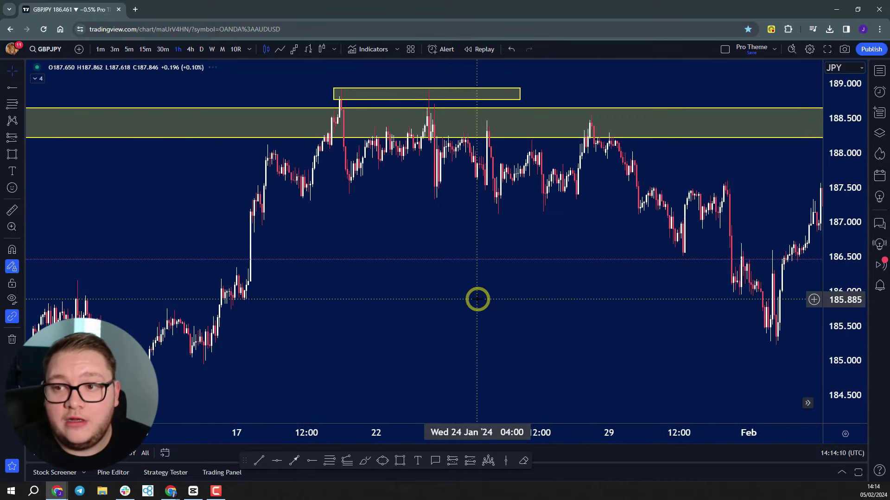
{"action": "left_click_drag", "start_coordinate": [477, 299], "coordinate": [411, 298]}
{"action": "scroll", "coordinate": [410, 297], "scroll_direction": "up", "scroll_amount": 2}
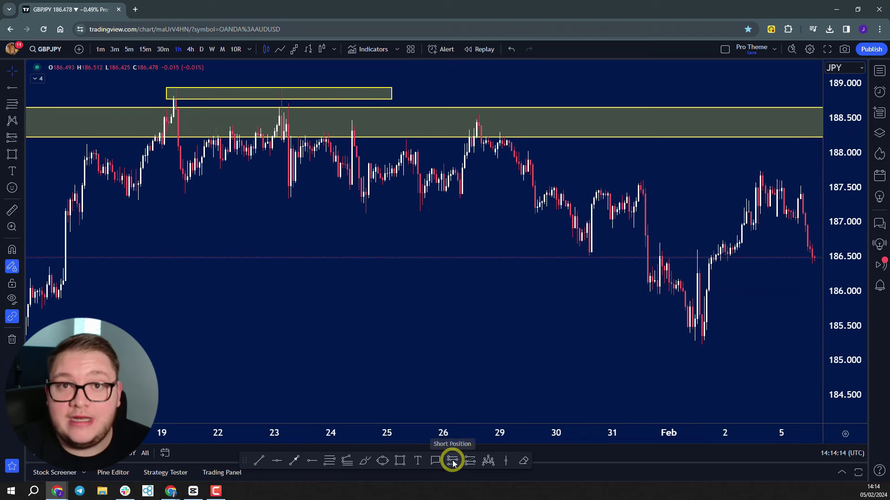
{"action": "left_click_drag", "start_coordinate": [408, 372], "coordinate": [689, 390]}
{"action": "scroll", "coordinate": [586, 314], "scroll_direction": "up", "scroll_amount": 2}
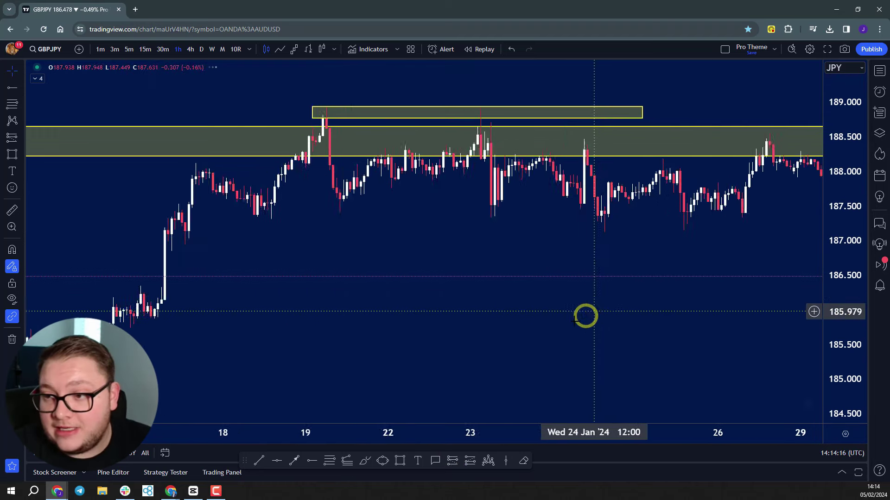
{"action": "scroll", "coordinate": [586, 313], "scroll_direction": "up", "scroll_amount": 2}
{"action": "left_click_drag", "start_coordinate": [586, 314], "coordinate": [694, 353]}
{"action": "left_click_drag", "start_coordinate": [847, 356], "coordinate": [730, 218]}
{"action": "scroll", "coordinate": [540, 312], "scroll_direction": "up", "scroll_amount": 2}
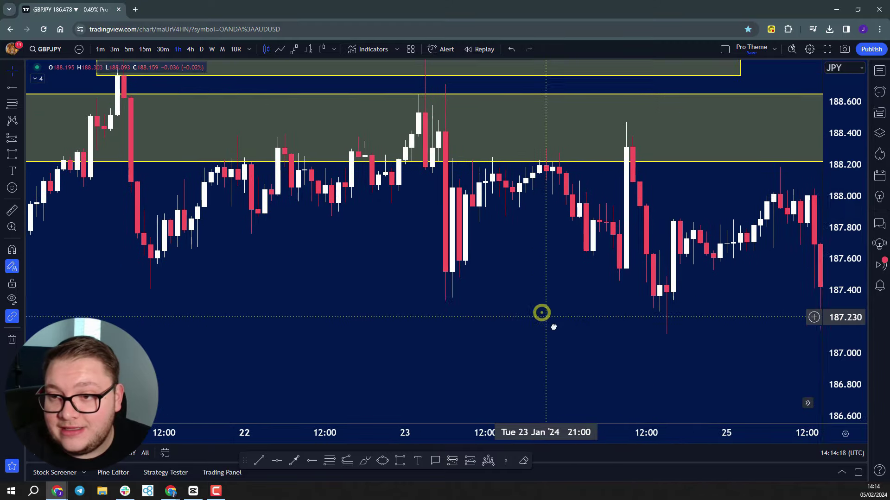
{"action": "scroll", "coordinate": [423, 183], "scroll_direction": "up", "scroll_amount": 1}
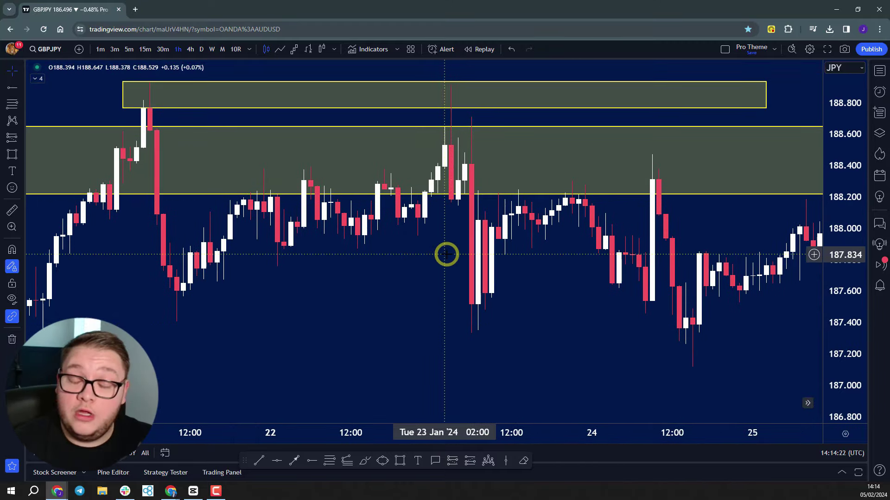
- Place a short position at 188.182 and raise its stop to 189.079 above the swing high
{"action": "left_click", "coordinate": [453, 460]}
{"action": "left_click", "coordinate": [457, 200]}
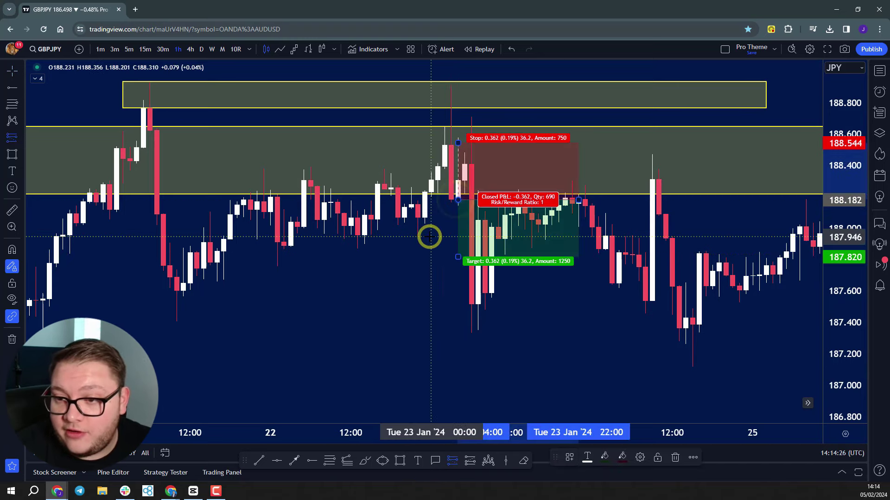
{"action": "left_click", "coordinate": [457, 143]}
{"action": "left_click_drag", "start_coordinate": [458, 144], "coordinate": [458, 75]}
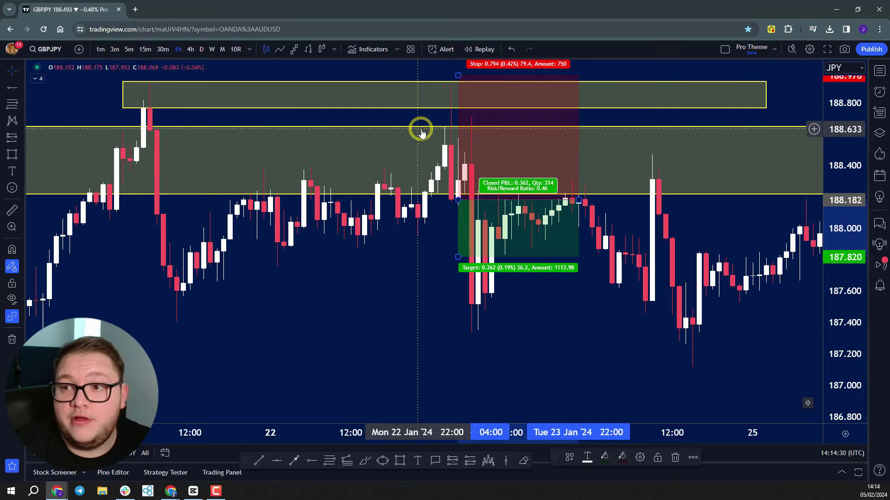
{"action": "scroll", "coordinate": [745, 195], "scroll_direction": "down", "scroll_amount": 3}
{"action": "left_click_drag", "start_coordinate": [744, 195], "coordinate": [487, 113]}
- Zoom out and compress the price scale to show the whole move below the position
{"action": "left_click", "coordinate": [460, 113]}
{"action": "scroll", "coordinate": [477, 135], "scroll_direction": "down", "scroll_amount": 3}
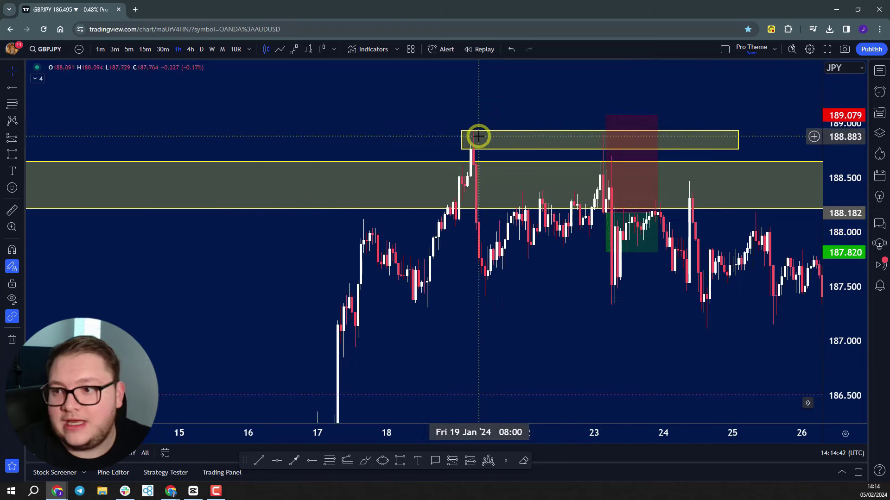
{"action": "left_click_drag", "start_coordinate": [842, 314], "coordinate": [841, 324]}
{"action": "scroll", "coordinate": [550, 240], "scroll_direction": "down", "scroll_amount": 4}
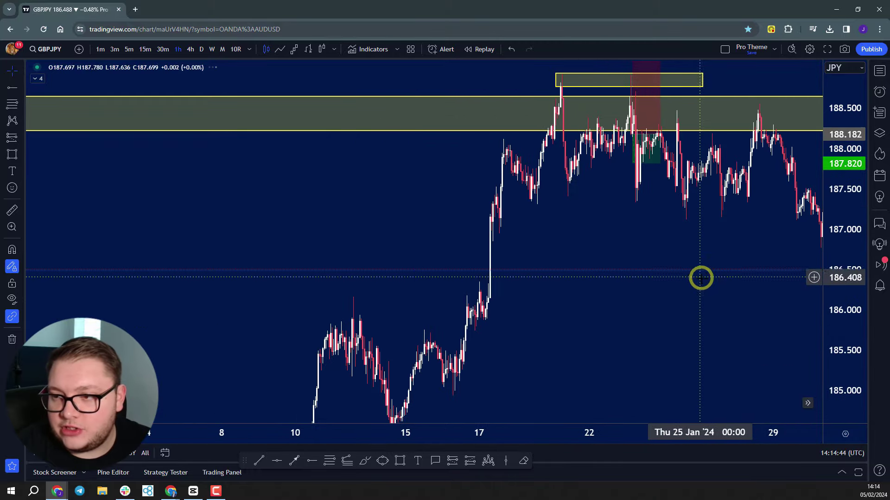
{"action": "left_click_drag", "start_coordinate": [701, 276], "coordinate": [504, 283]}
{"action": "scroll", "coordinate": [725, 284], "scroll_direction": "down", "scroll_amount": 2}
{"action": "left_click_drag", "start_coordinate": [848, 292], "coordinate": [848, 320]}
{"action": "scroll", "coordinate": [621, 326], "scroll_direction": "up", "scroll_amount": 2}
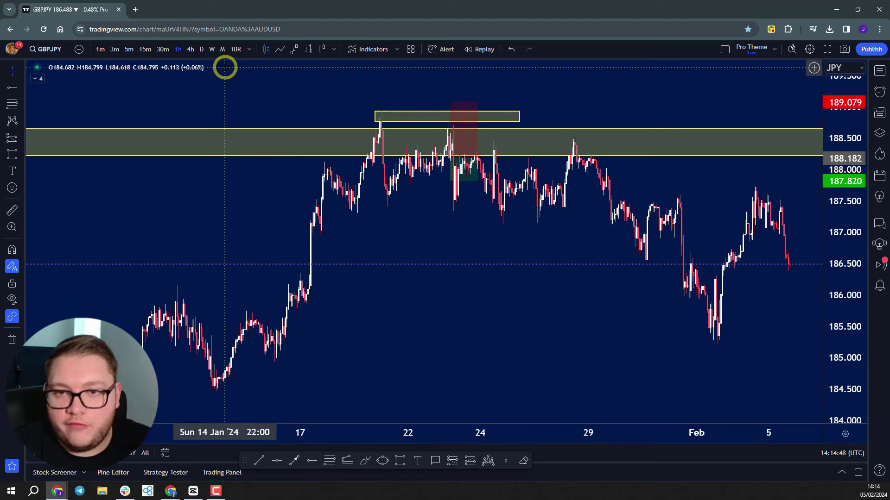
- Lower the short's target to 185.815 and stretch the position right into early February
{"action": "left_click_drag", "start_coordinate": [452, 181], "coordinate": [447, 307]}
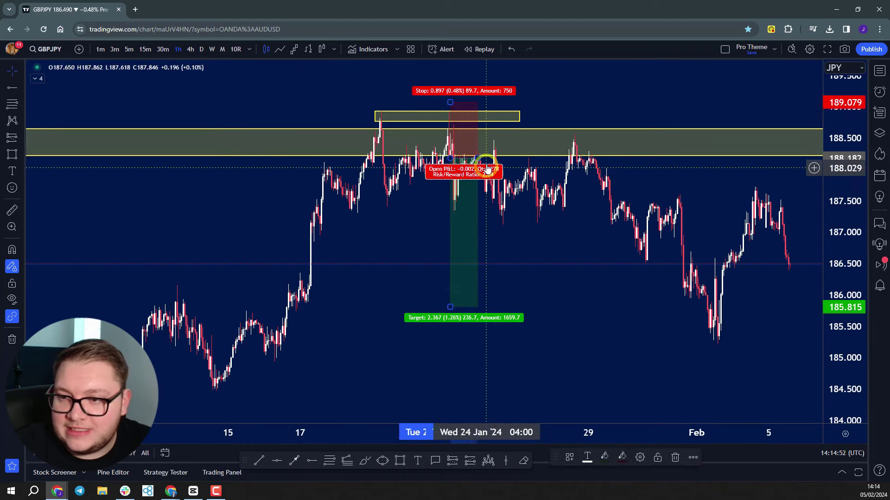
{"action": "left_click_drag", "start_coordinate": [480, 157], "coordinate": [724, 185]}
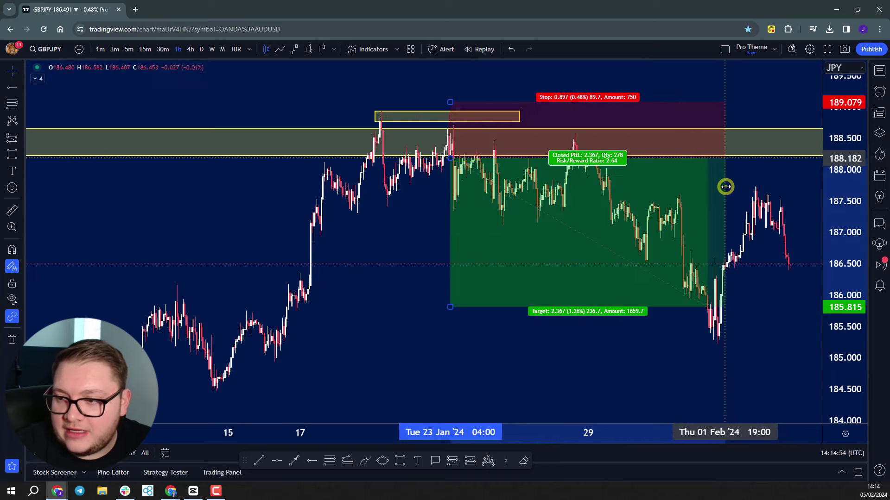
{"action": "left_click", "coordinate": [697, 359]}
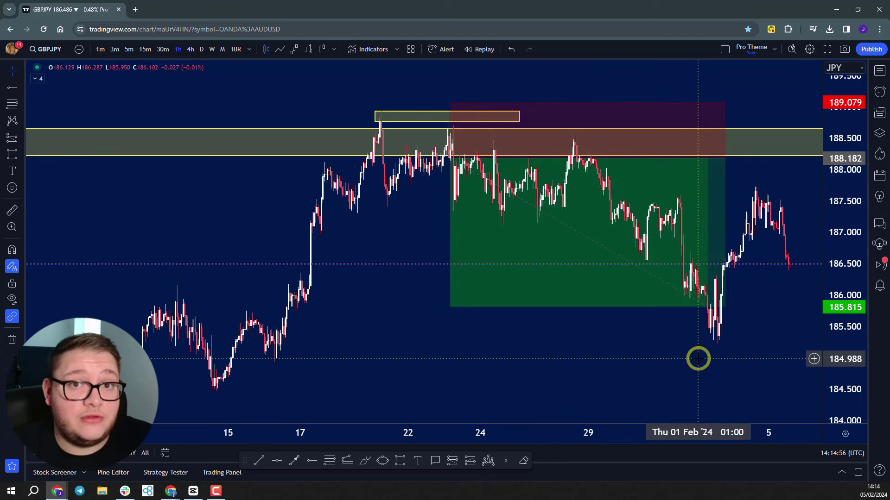